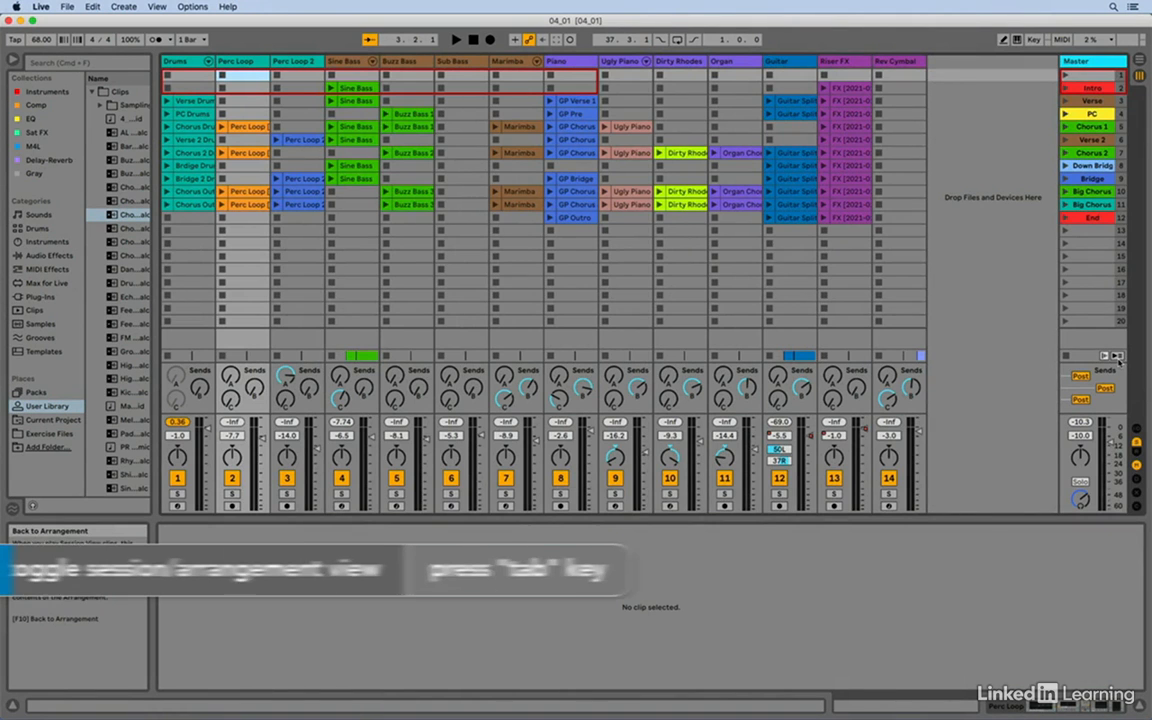
- Toggle between the Session and Arrangement views, then stop all clips in the Session view
{"action": "key", "text": "Tab"}
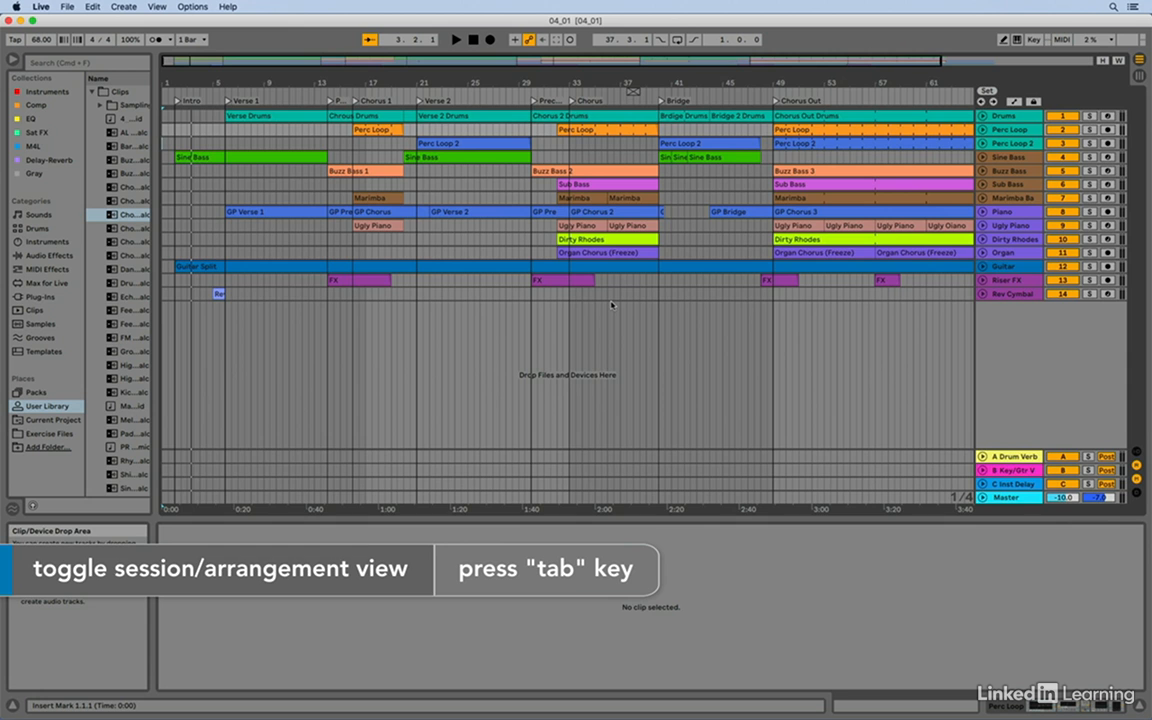
{"action": "key", "text": "Tab"}
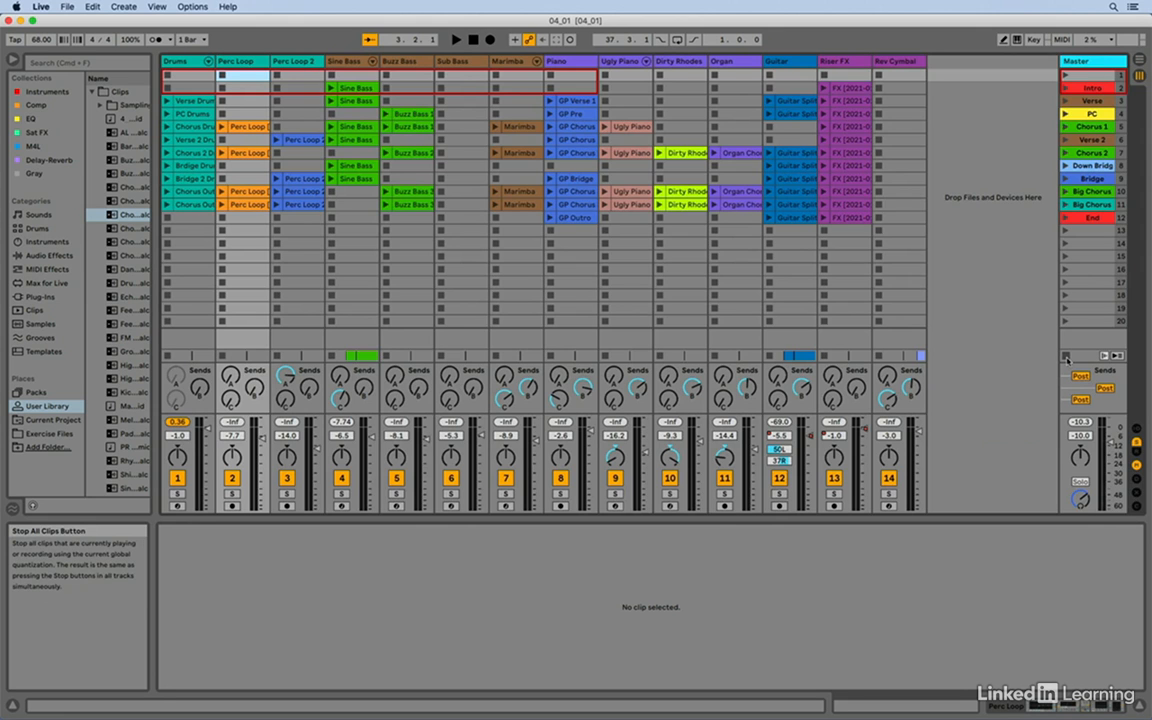
{"action": "left_click", "coordinate": [1066, 357]}
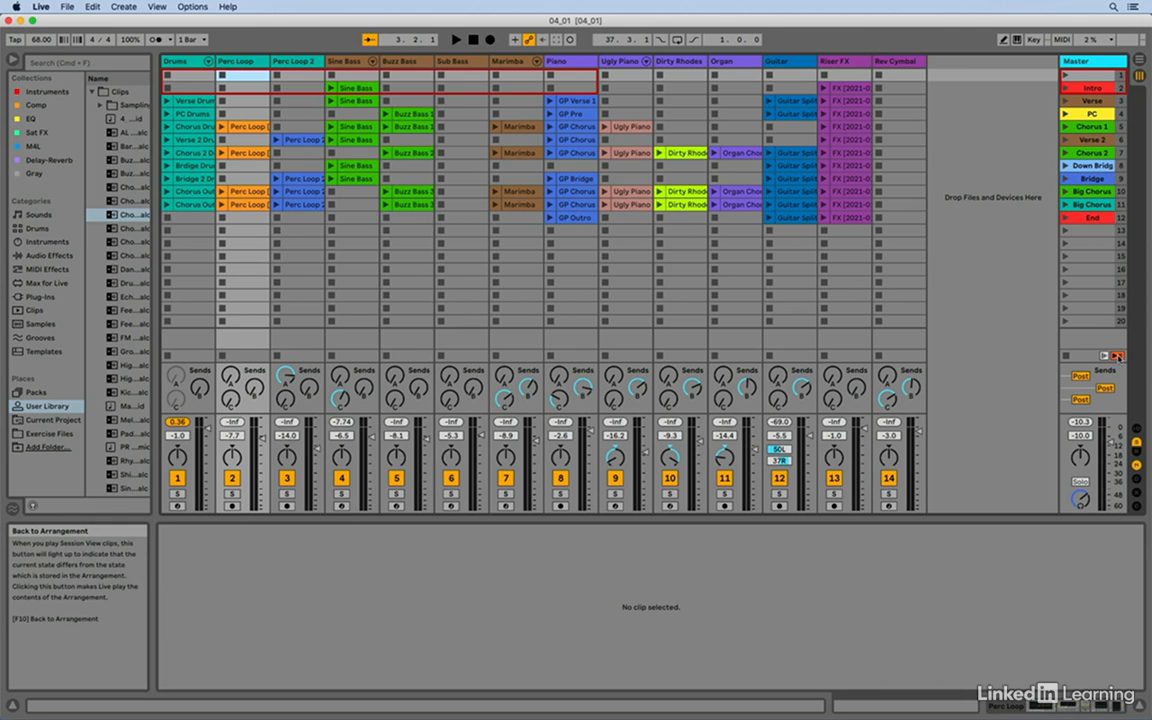
- In the Arrangement view, reactivate arrangement playback with Back to Arrangement, then return to the Session view
{"action": "key", "text": "Tab"}
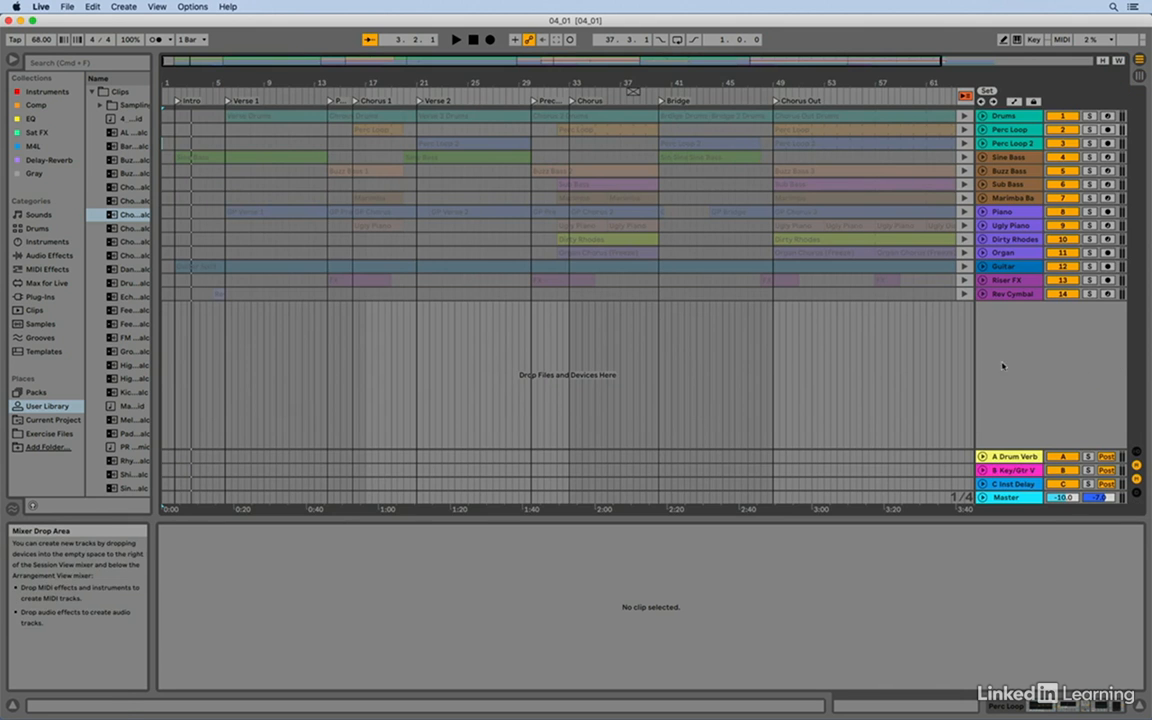
{"action": "left_click", "coordinate": [966, 96]}
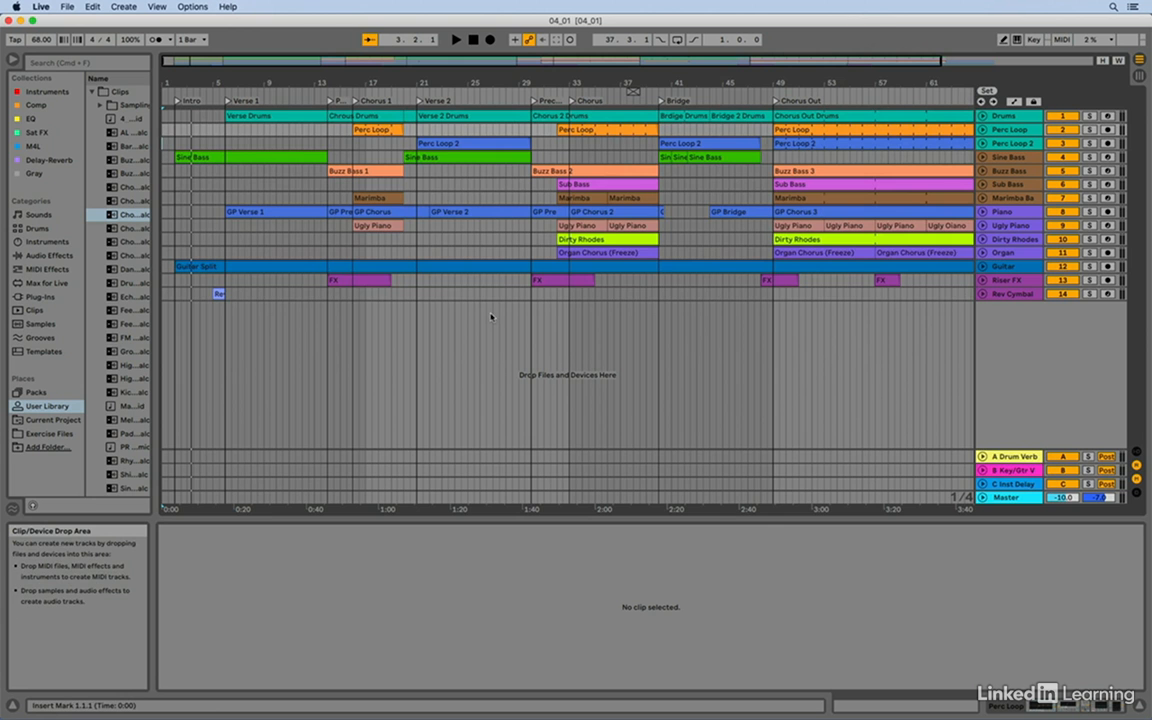
{"action": "key", "text": "Tab"}
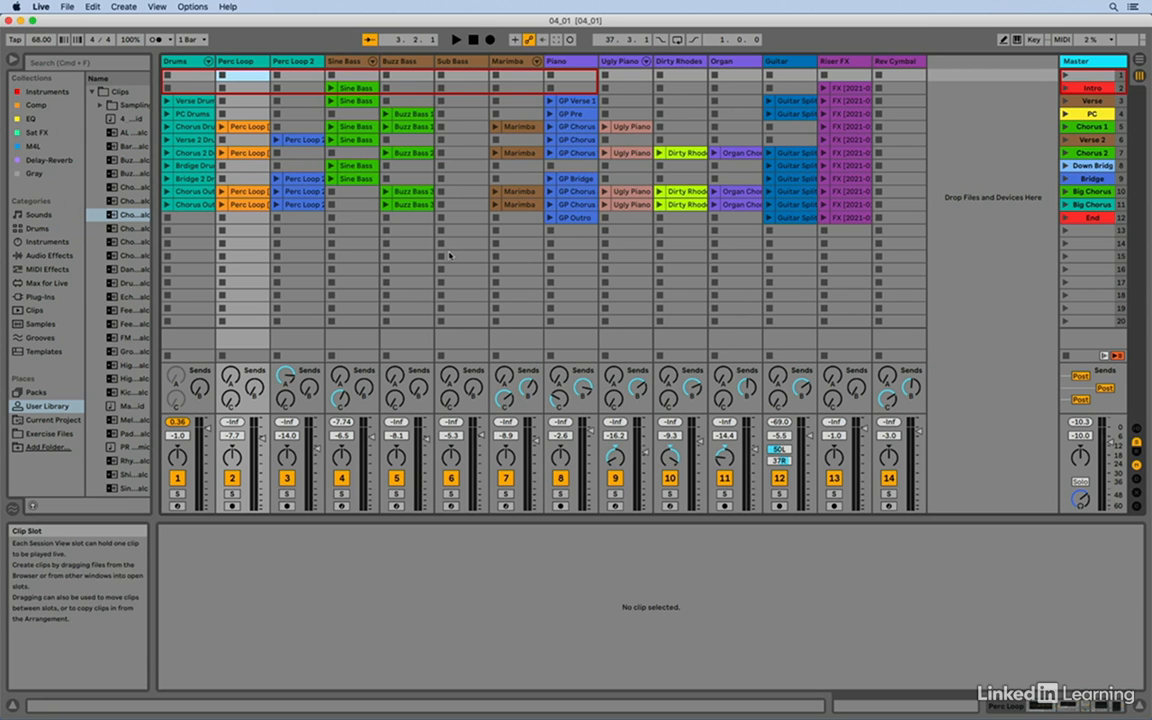
- Select the Verse Drums clip and toggle the detail area between its clip view and the Drum Rack device view
{"action": "left_click", "coordinate": [189, 104]}
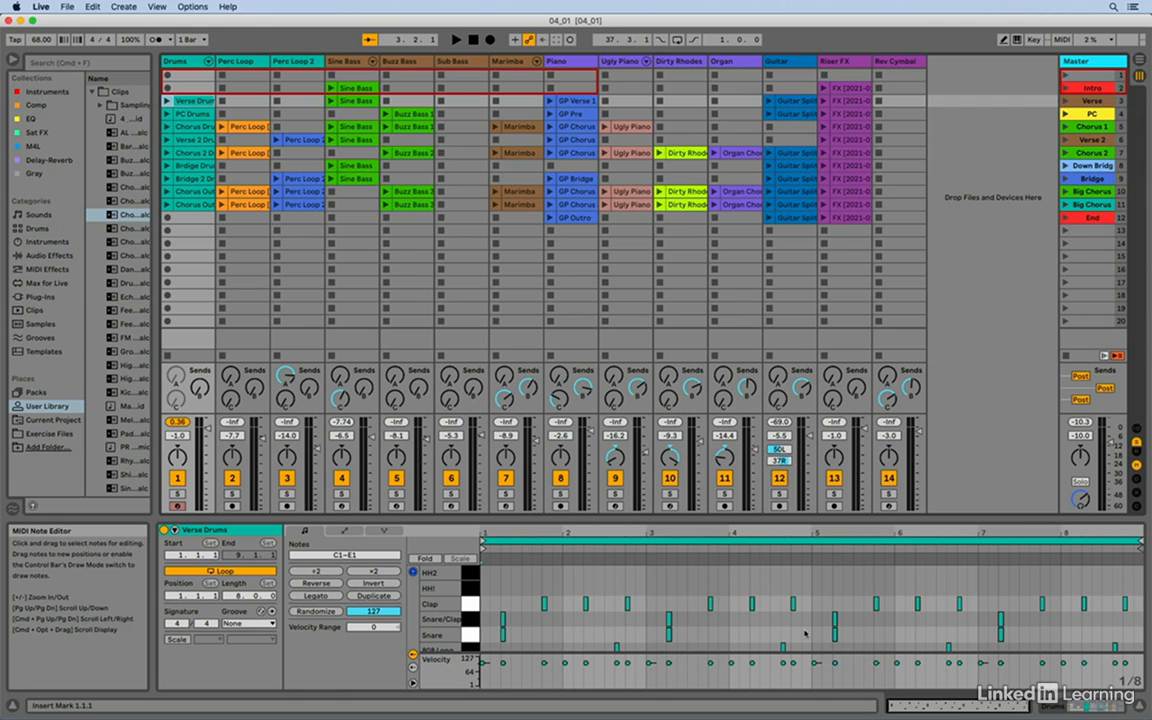
{"action": "left_click", "coordinate": [1103, 707]}
{"action": "left_click", "coordinate": [1103, 707]}
{"action": "left_click", "coordinate": [1103, 707]}
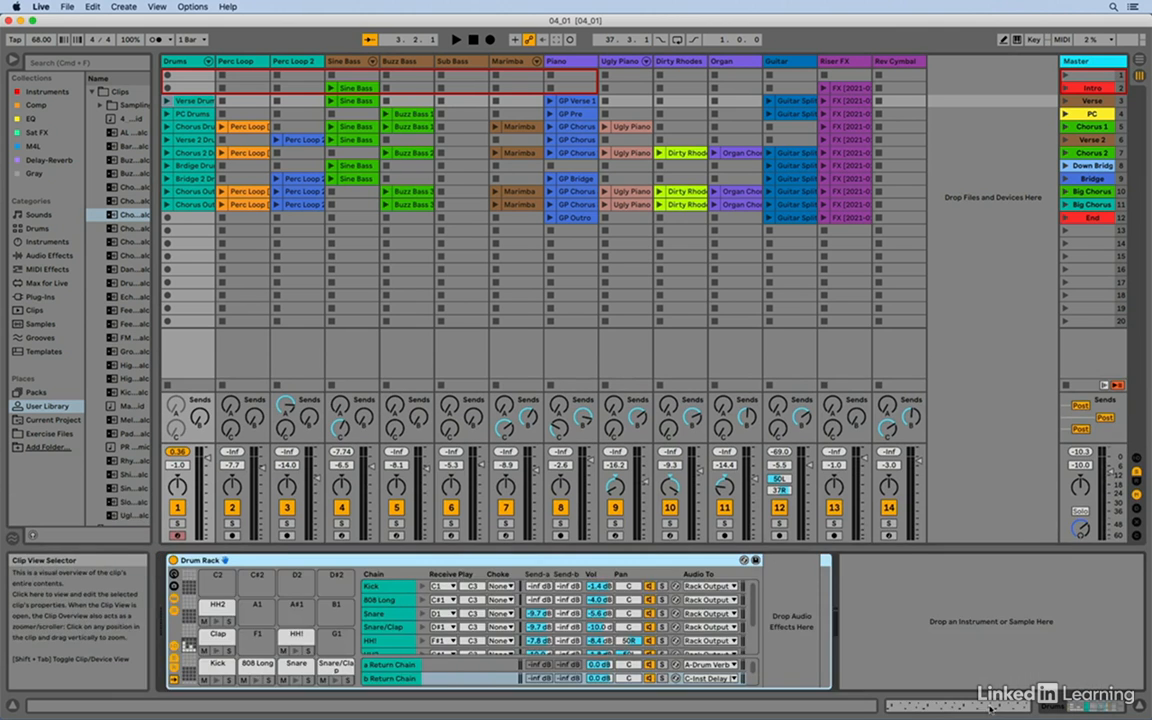
{"action": "left_click", "coordinate": [1103, 707]}
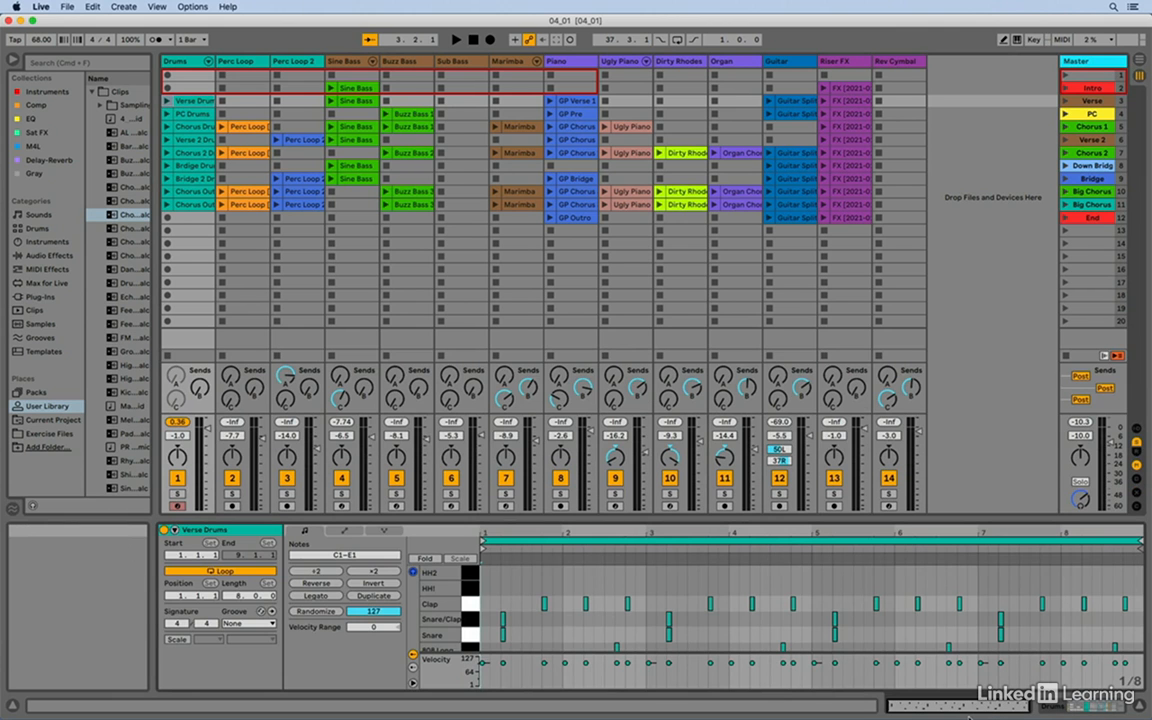
{"action": "key", "text": "shift+Tab"}
{"action": "key", "text": "shift+Tab"}
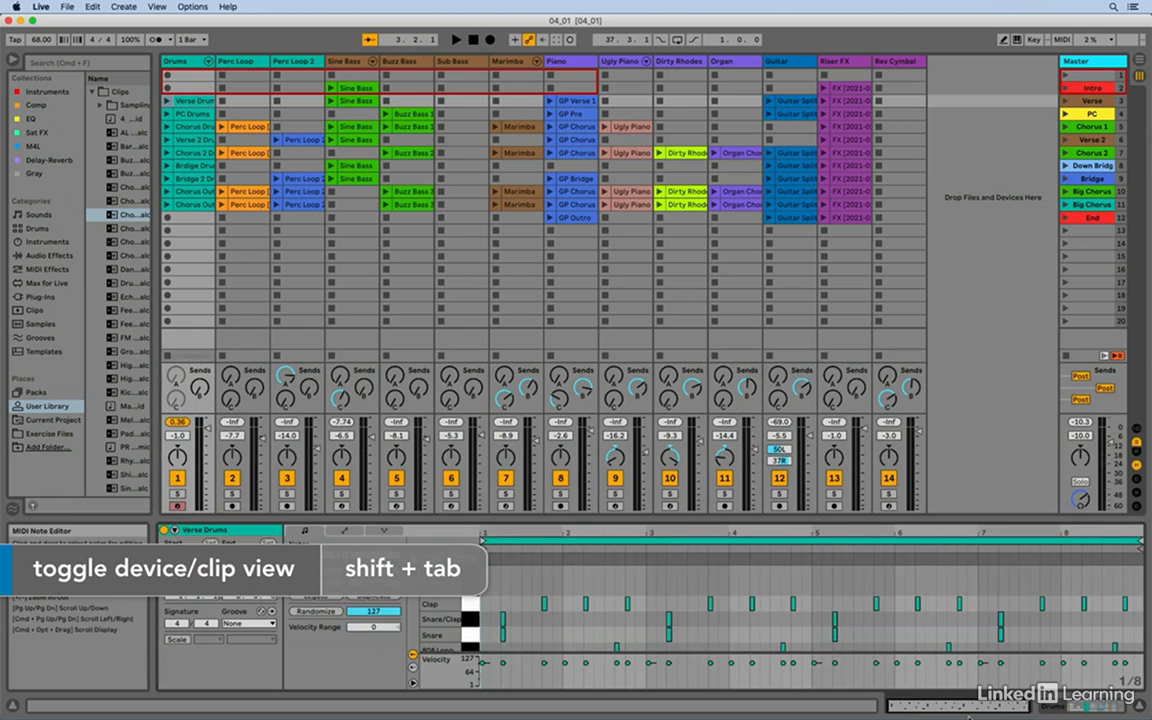
{"action": "key", "text": "shift+Tab"}
{"action": "key", "text": "shift+Tab"}
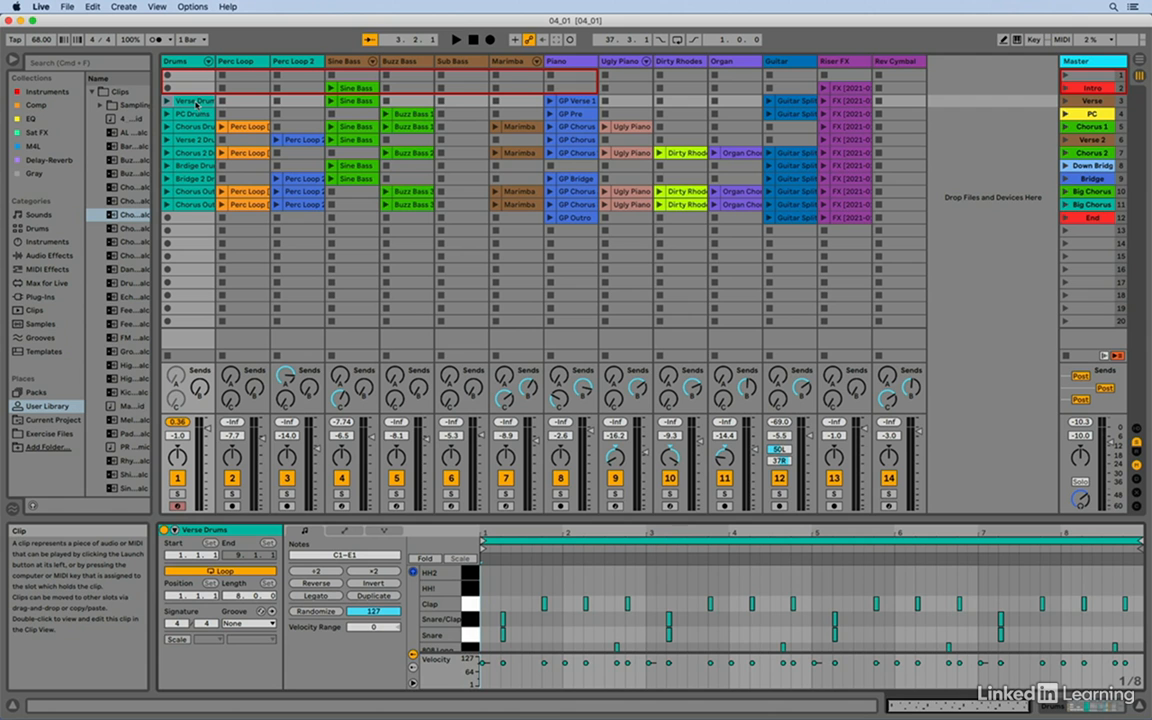
- Select the PC Drums, Chorus Drums and Verse 2 Drums clips to inspect each in the clip view
{"action": "left_click", "coordinate": [192, 114]}
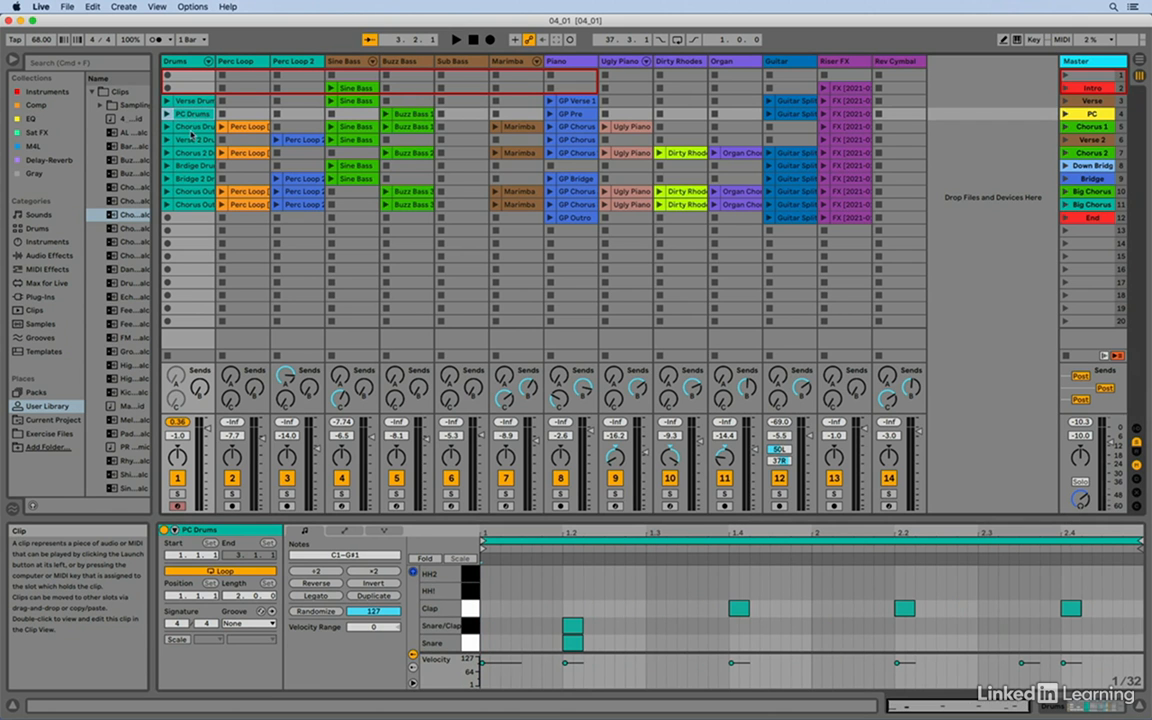
{"action": "left_click", "coordinate": [193, 130]}
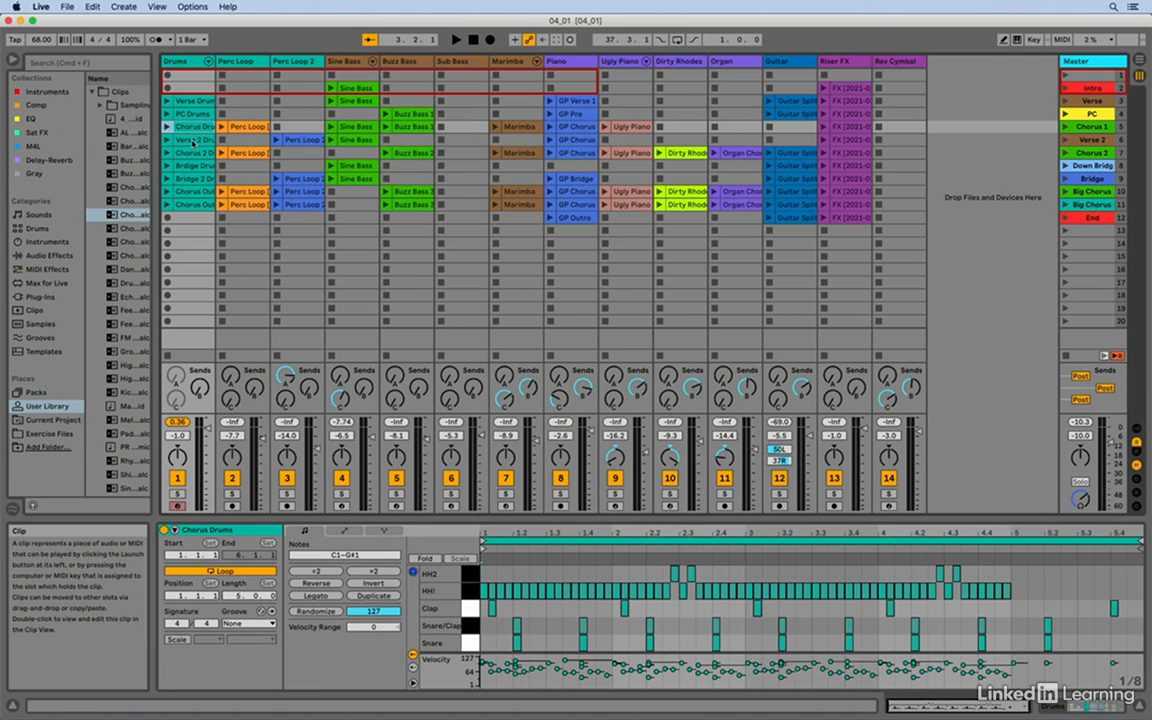
{"action": "left_click", "coordinate": [193, 141]}
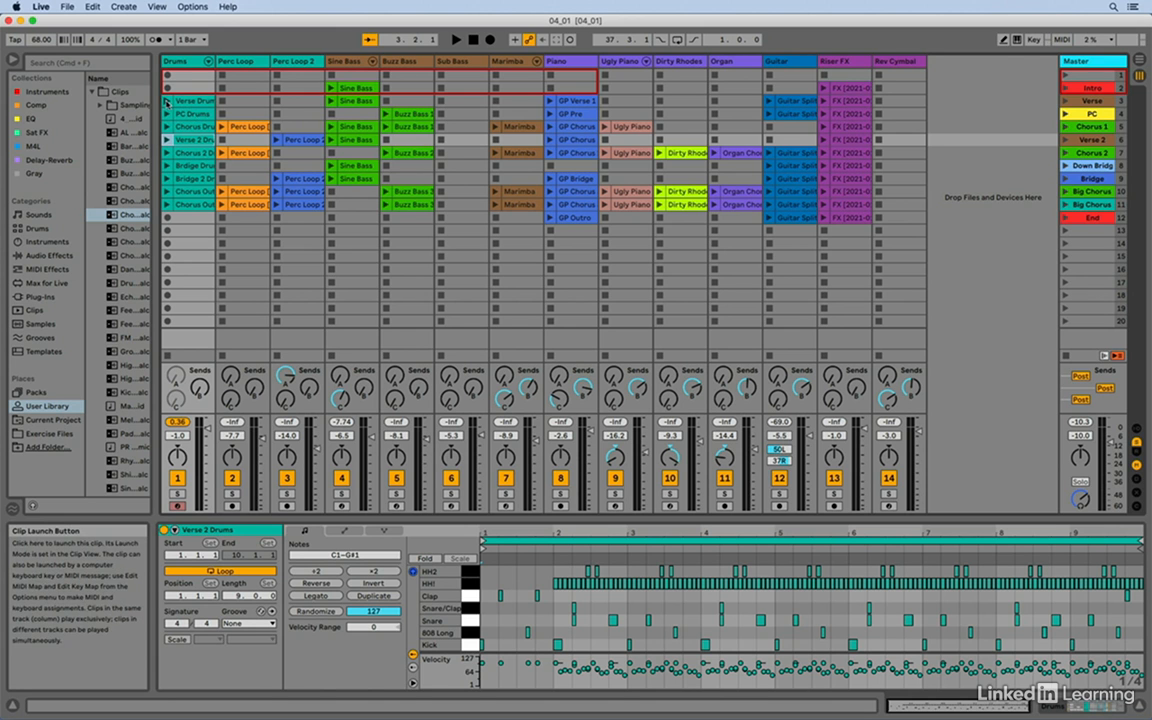
- Launch the Verse Drums clip, switch to the PC Drums clip, and stop playback
{"action": "left_click", "coordinate": [167, 101]}
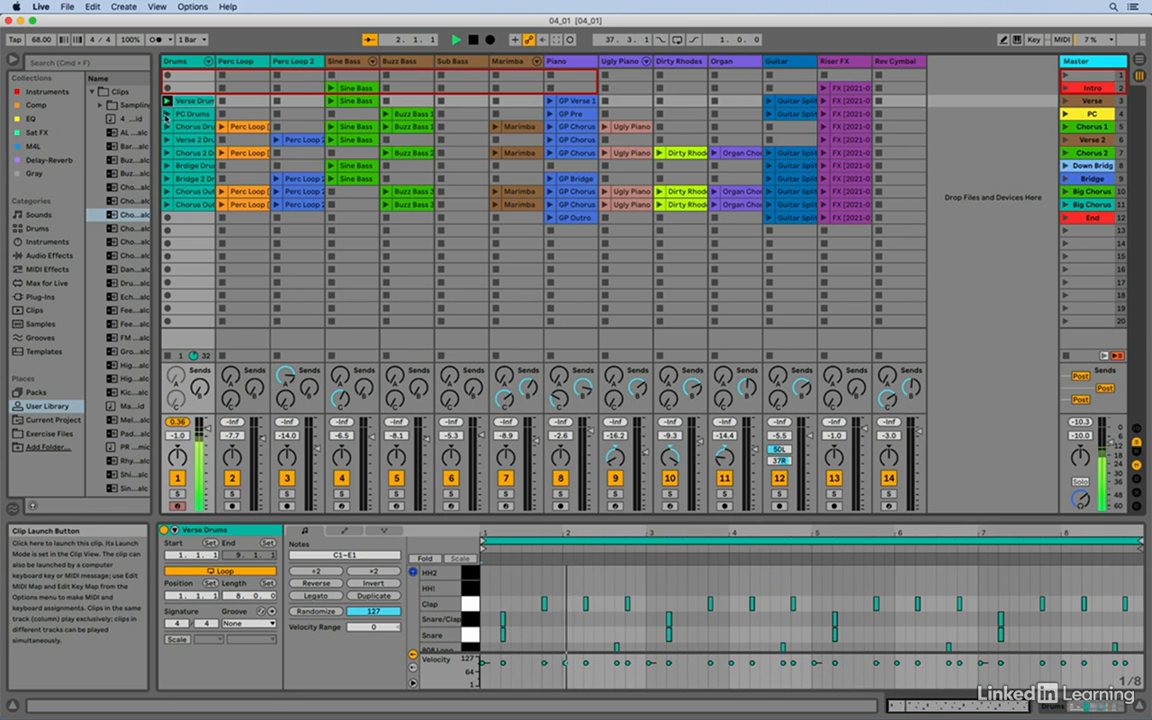
{"action": "left_click", "coordinate": [167, 114]}
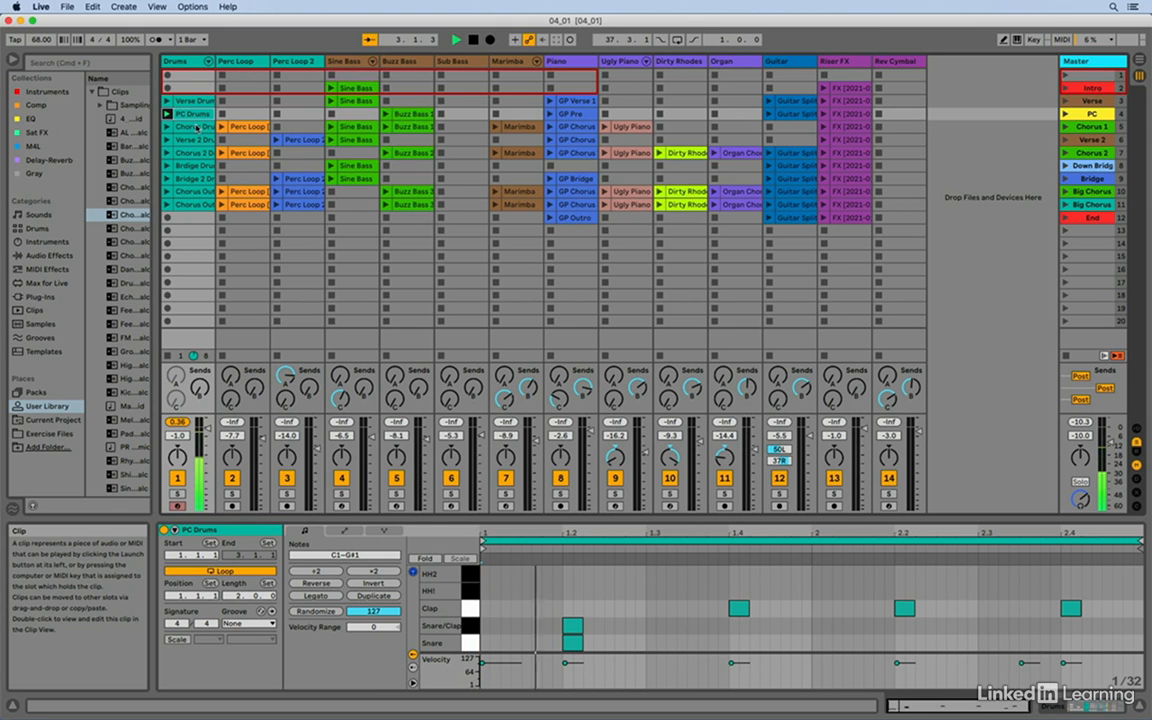
{"action": "key", "text": "space"}
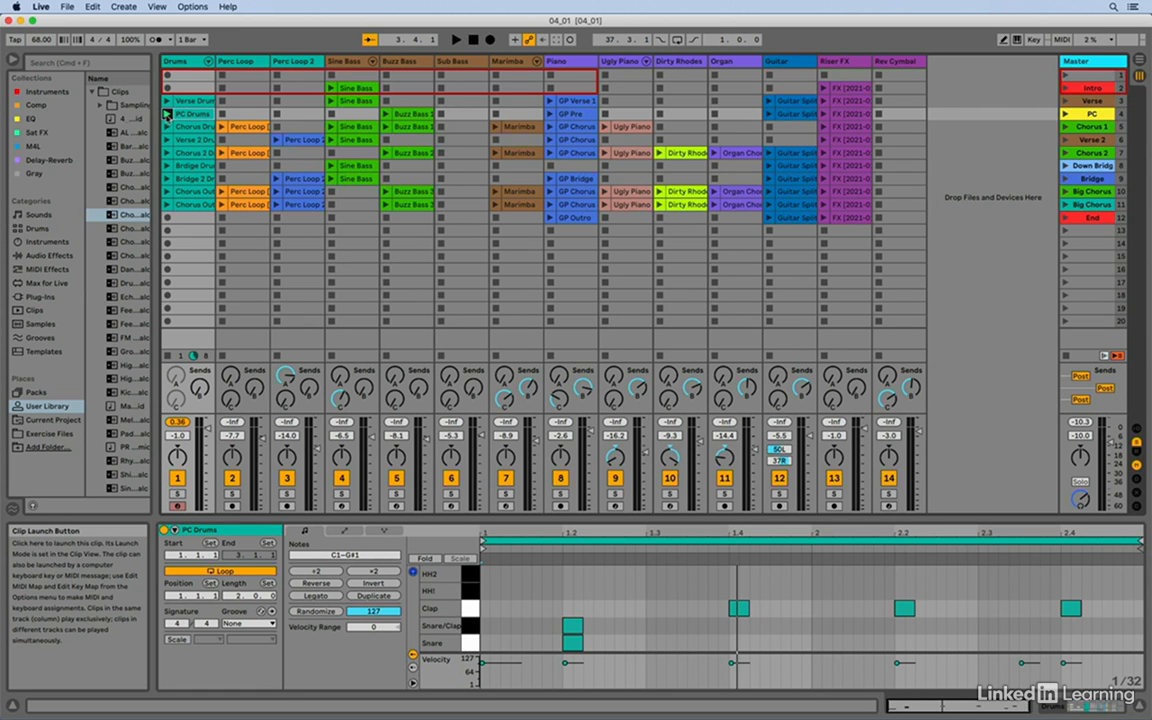
- Stop the Drums track's clips, then start and stop the transport
{"action": "left_click", "coordinate": [167, 356]}
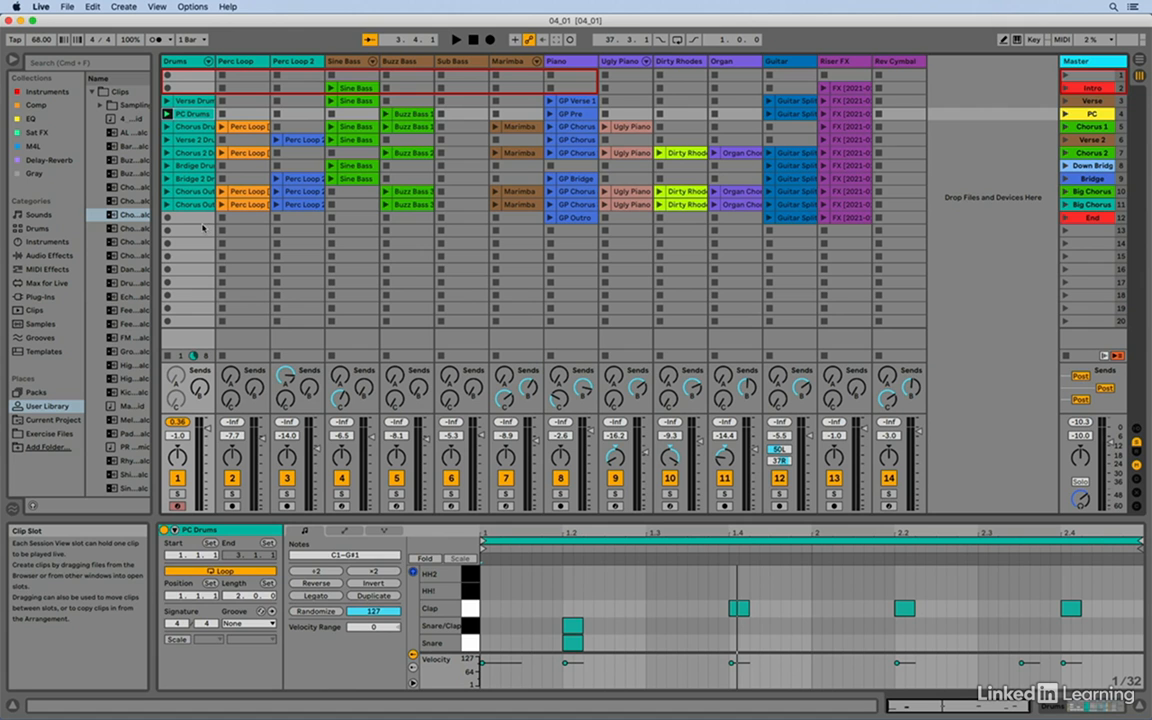
{"action": "key", "text": "space"}
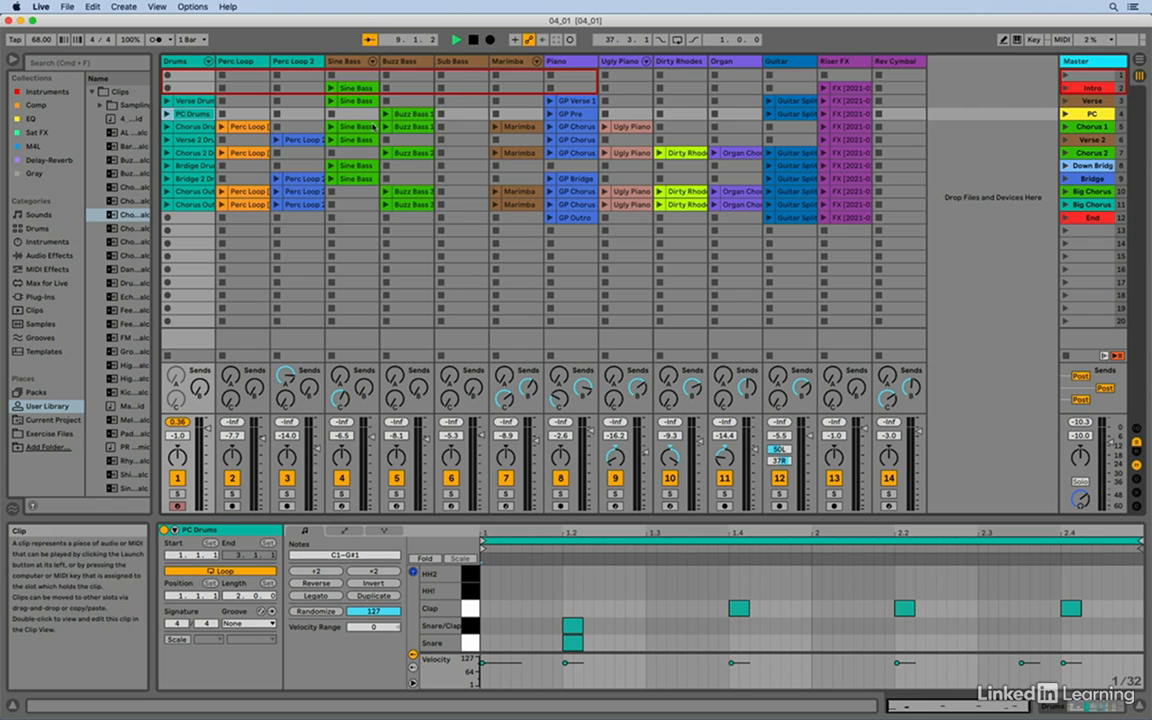
{"action": "left_click", "coordinate": [474, 41]}
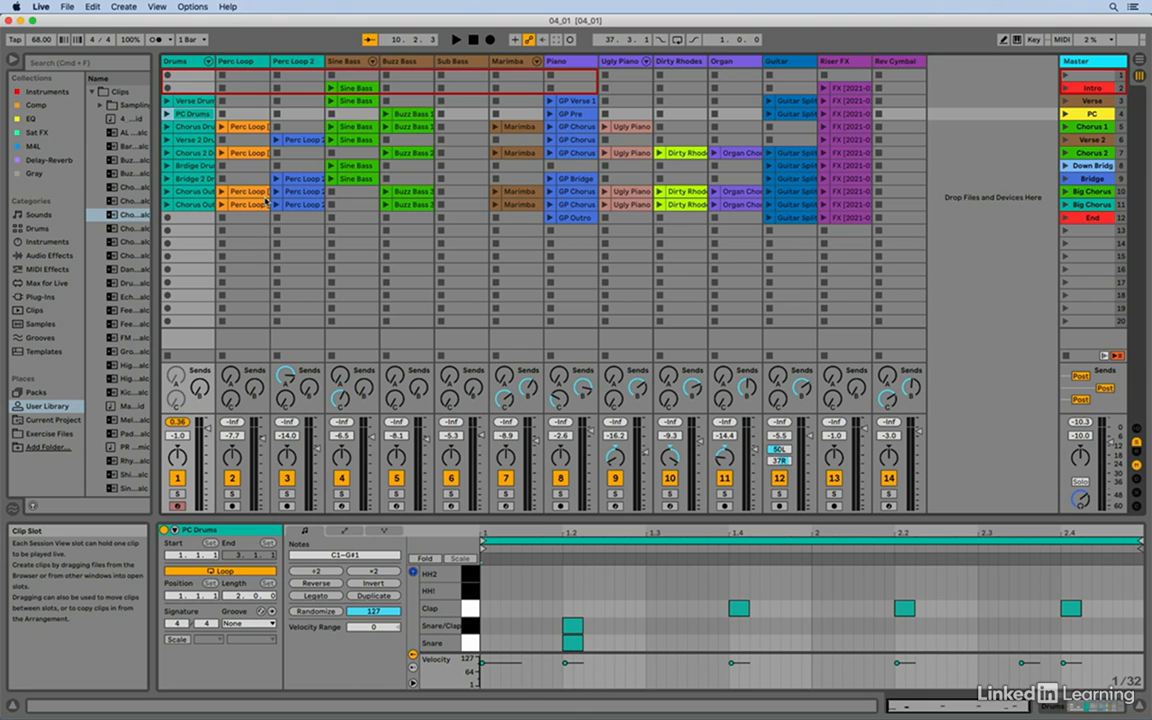
- Launch the Verse Drums clip and toggle playback off and back on
{"action": "left_click", "coordinate": [166, 101]}
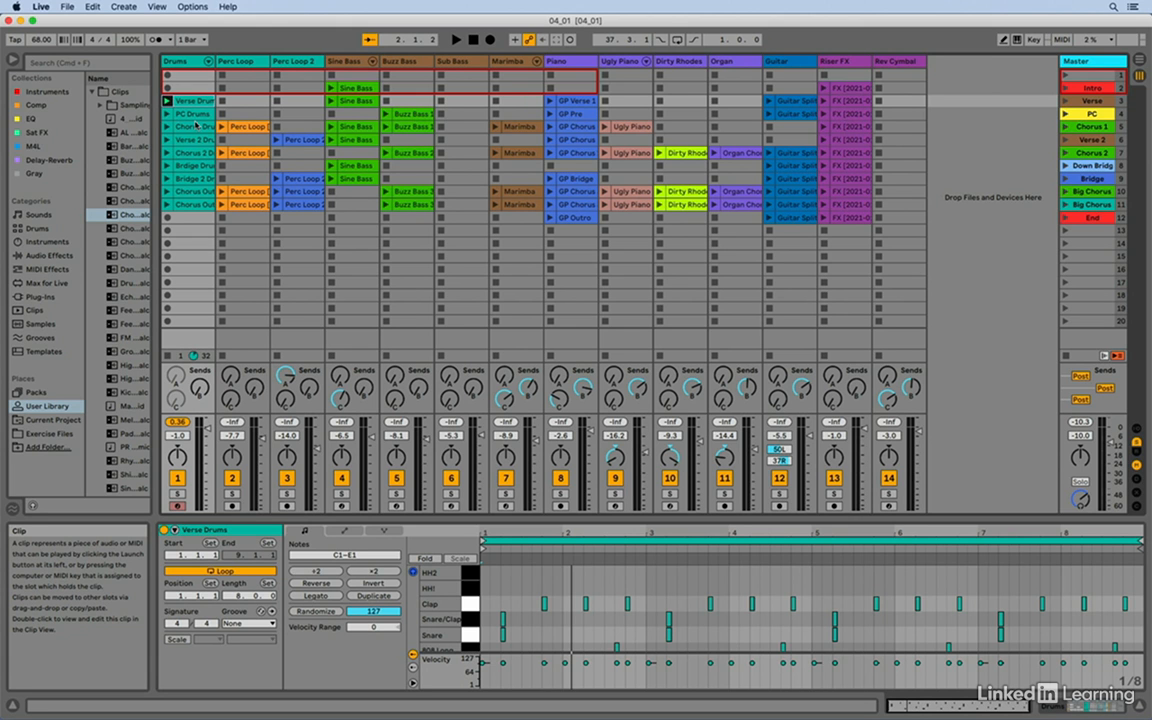
{"action": "left_click", "coordinate": [167, 101]}
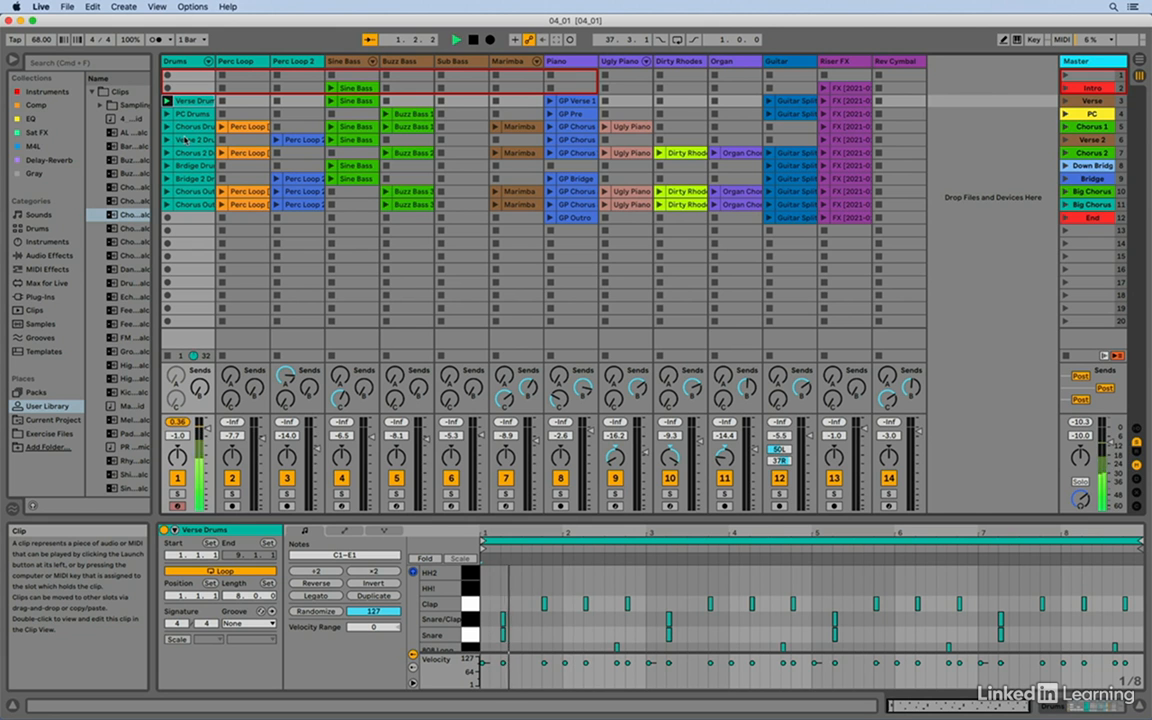
{"action": "key", "text": "space"}
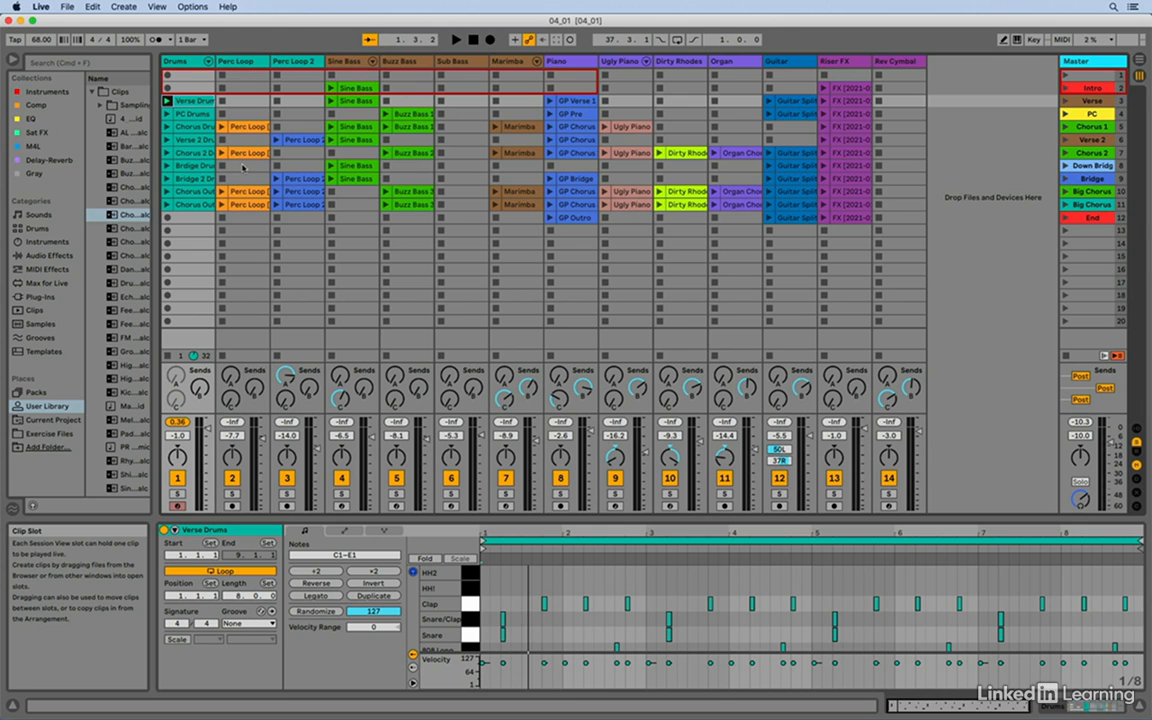
{"action": "key", "text": "space"}
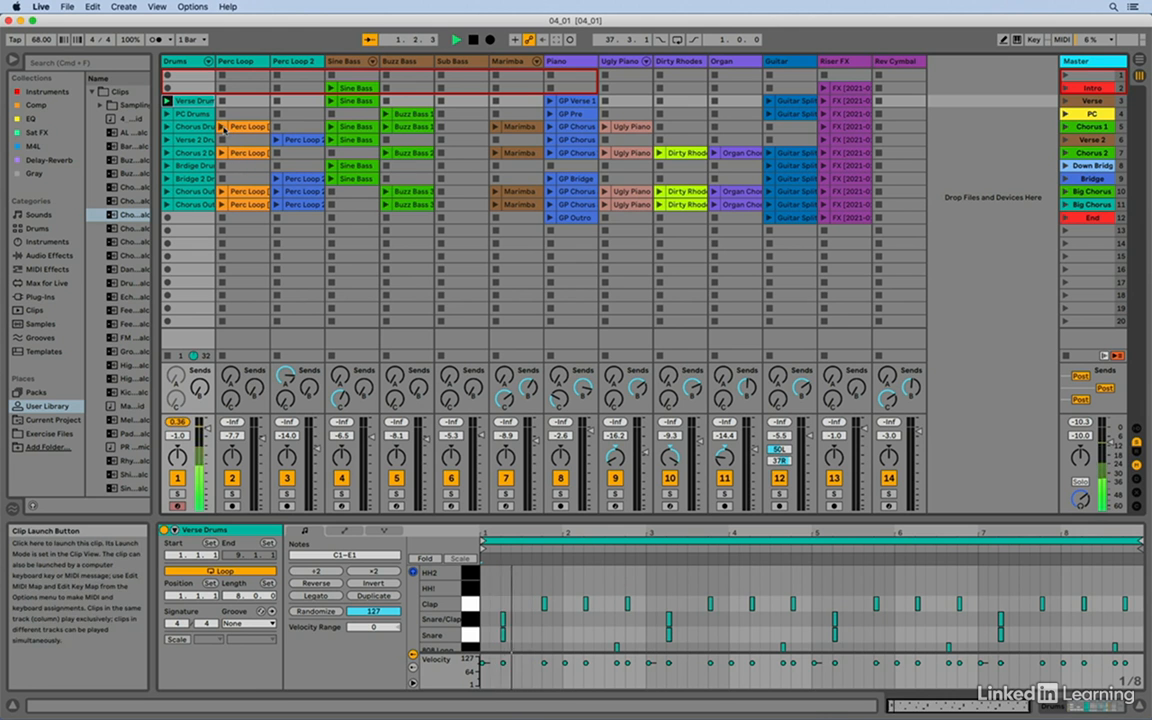
- Launch the Perc Loop, Sine Bass and GP Verse 1 clips alongside the drums, then stop playback
{"action": "left_click", "coordinate": [223, 127]}
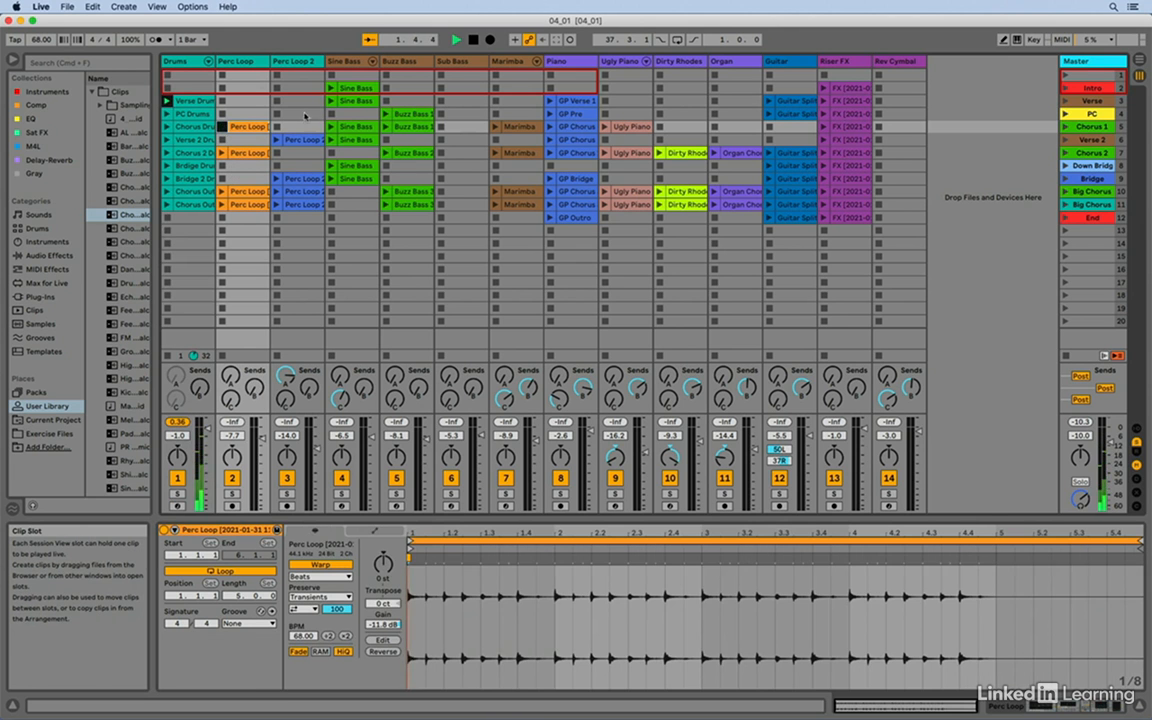
{"action": "left_click", "coordinate": [329, 101]}
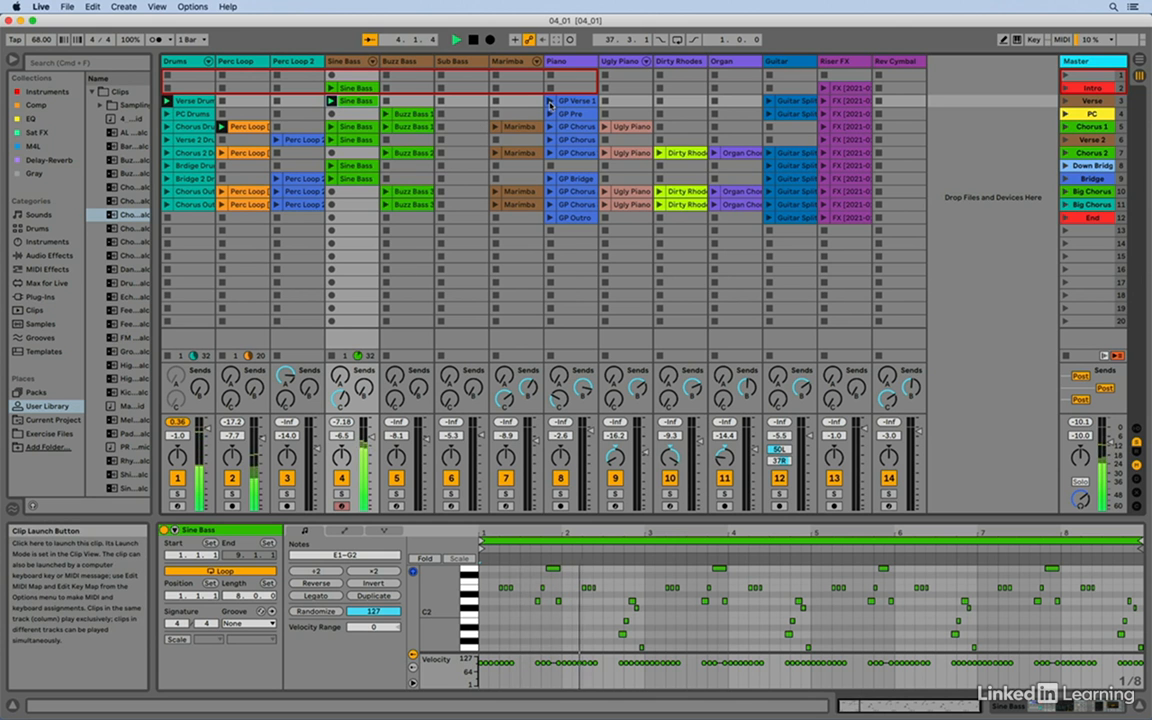
{"action": "left_click", "coordinate": [549, 104]}
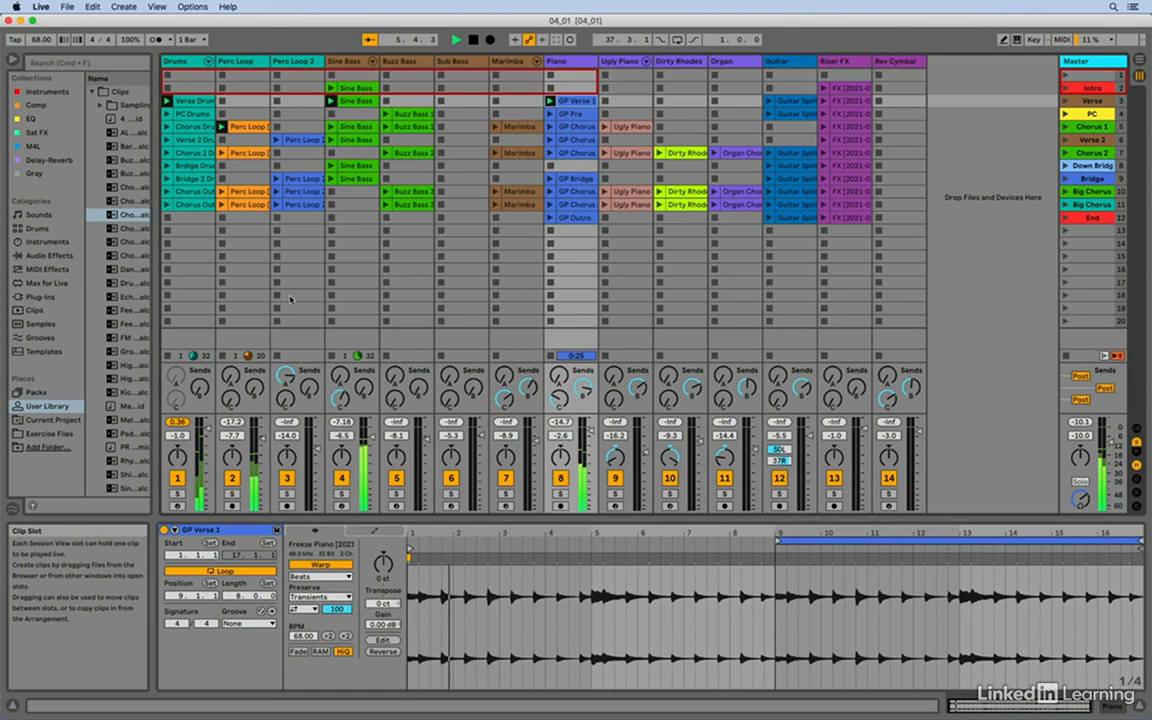
{"action": "key", "text": "space"}
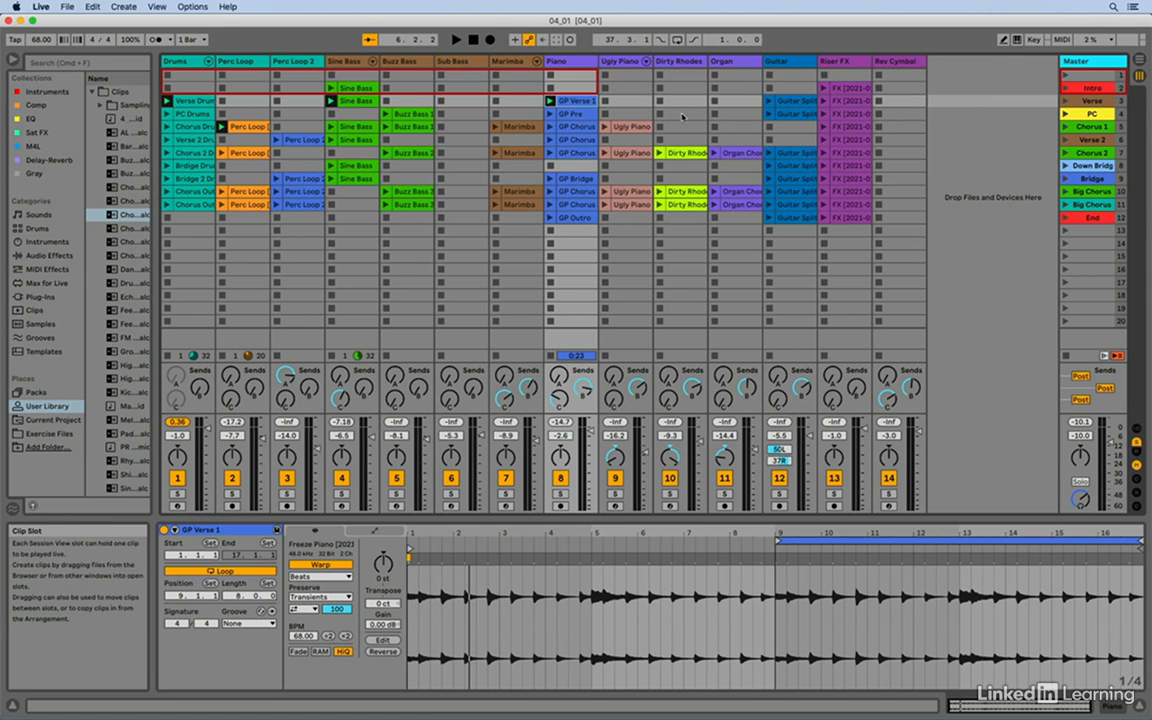
- Launch the Guitar Split clip, then stop all clips and select the Drums track
{"action": "left_click", "coordinate": [769, 102]}
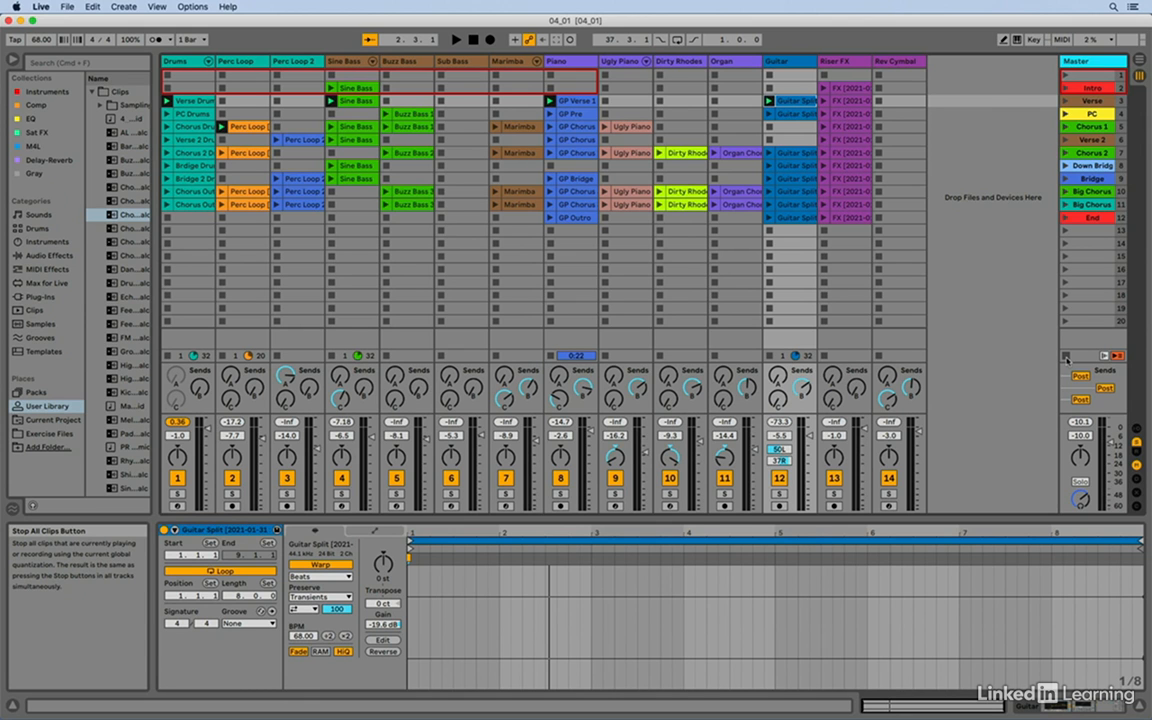
{"action": "left_click", "coordinate": [1066, 357]}
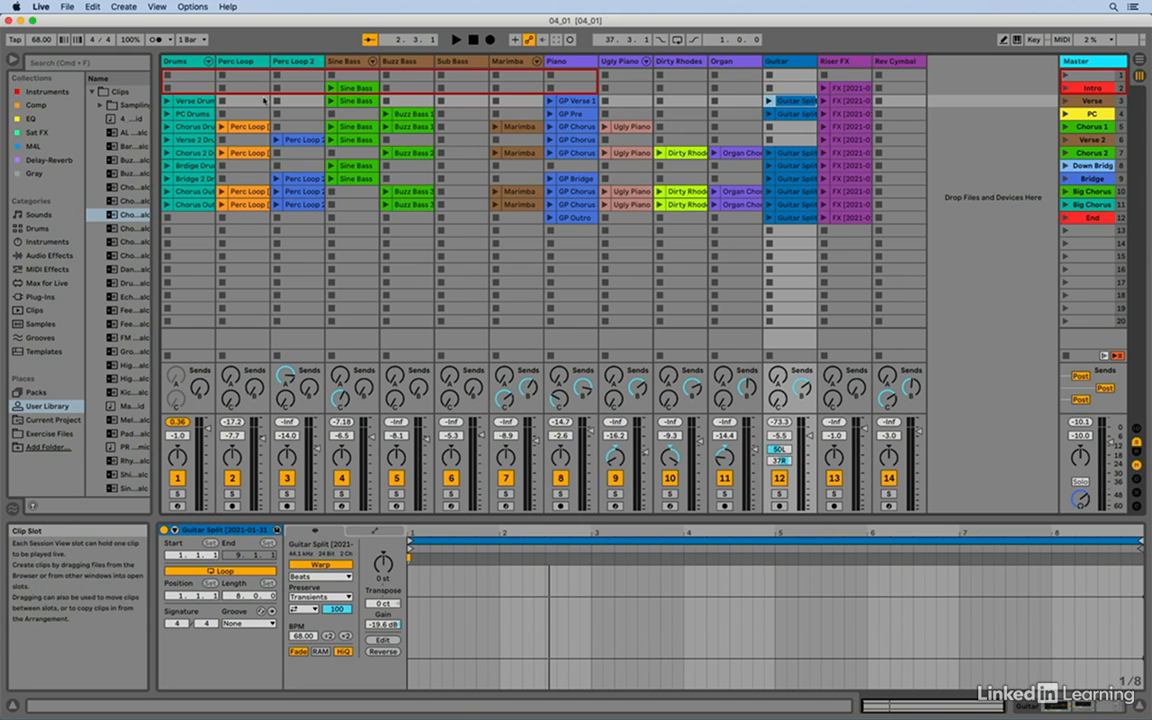
{"action": "left_click", "coordinate": [191, 63]}
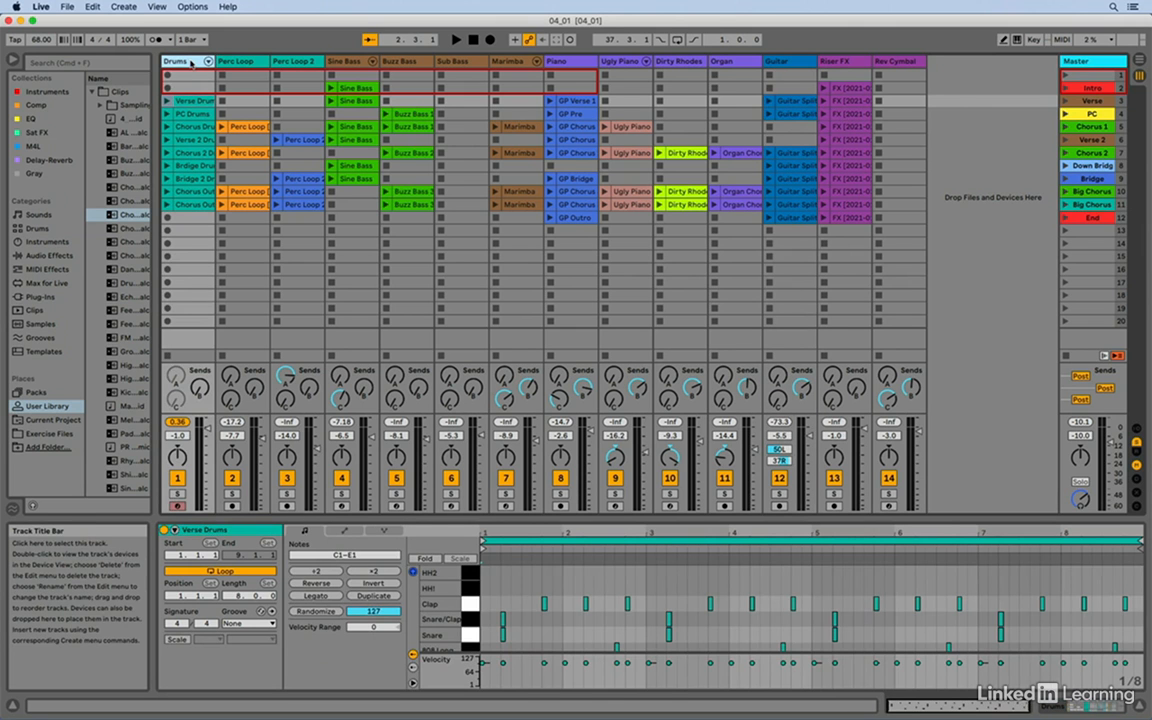